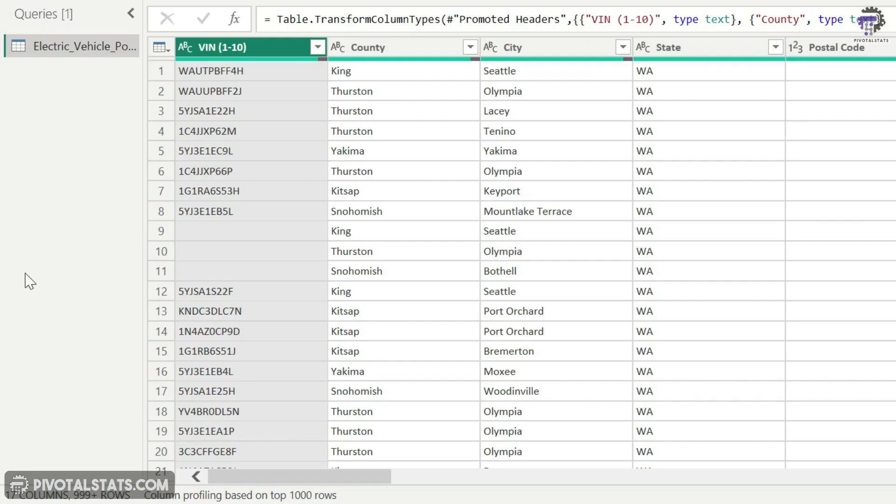
- Browse the VIN (1-10) filter list and close it without applying a filter
{"action": "left_click", "coordinate": [319, 47]}
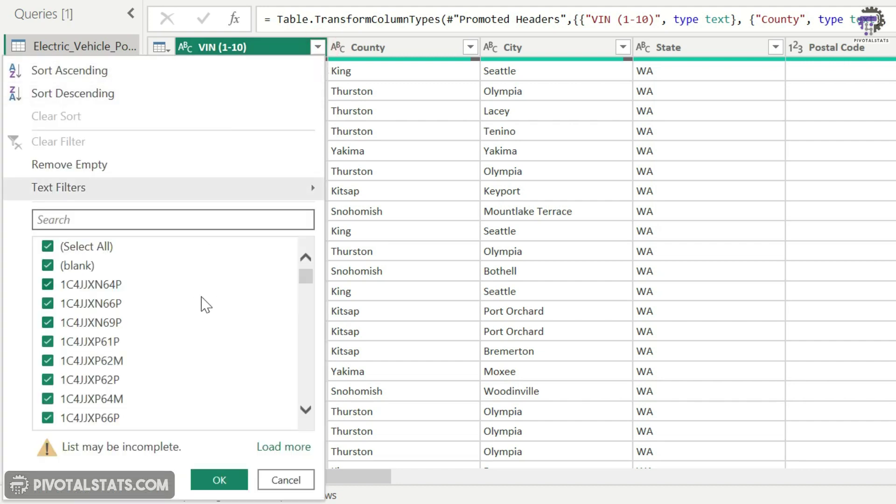
{"action": "scroll", "coordinate": [205, 304], "scroll_direction": "down", "scroll_amount": 2}
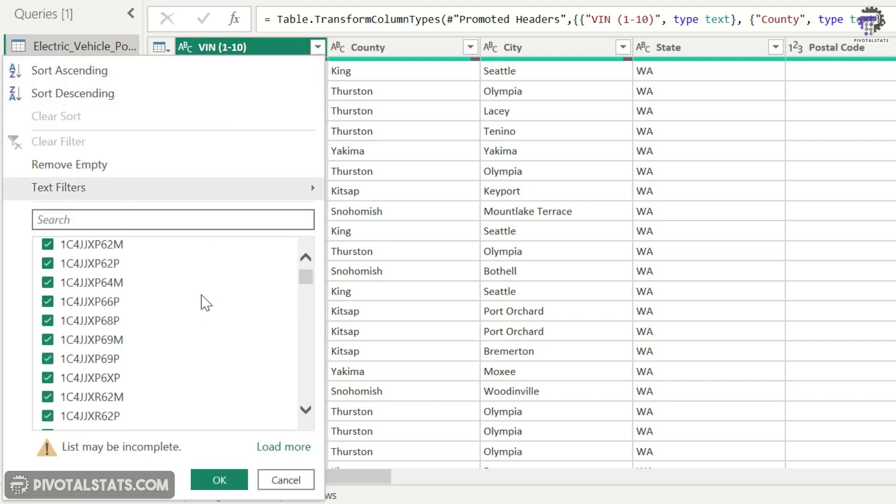
{"action": "scroll", "coordinate": [206, 304], "scroll_direction": "up", "scroll_amount": 2}
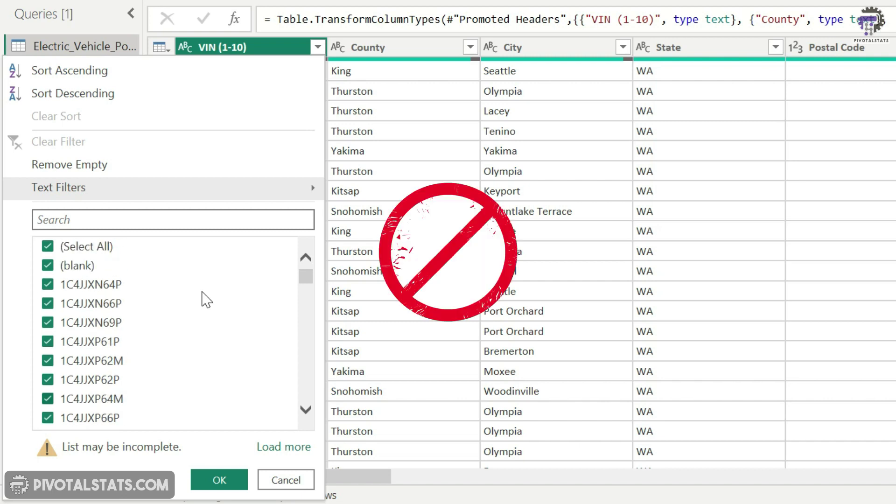
{"action": "left_click", "coordinate": [295, 483]}
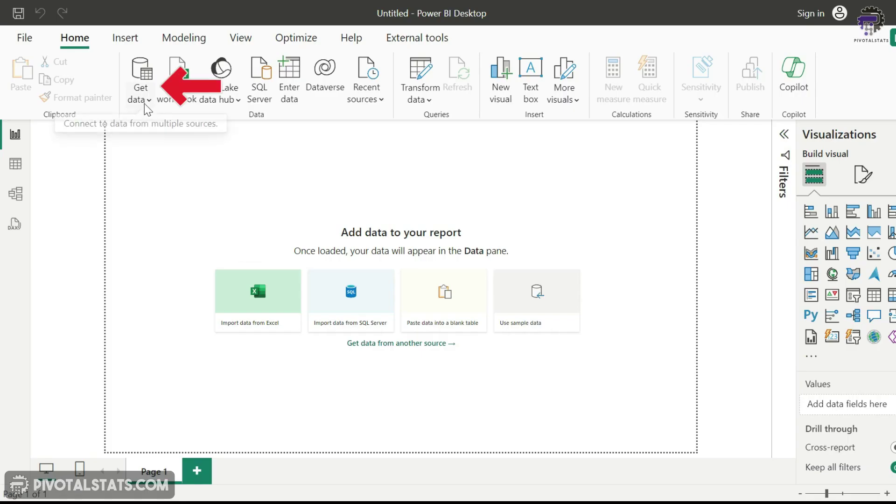
- Import the Electric_Vehicle_Population_Data CSV from Downloads and send it to Power Query for transforming
{"action": "left_click", "coordinate": [144, 106]}
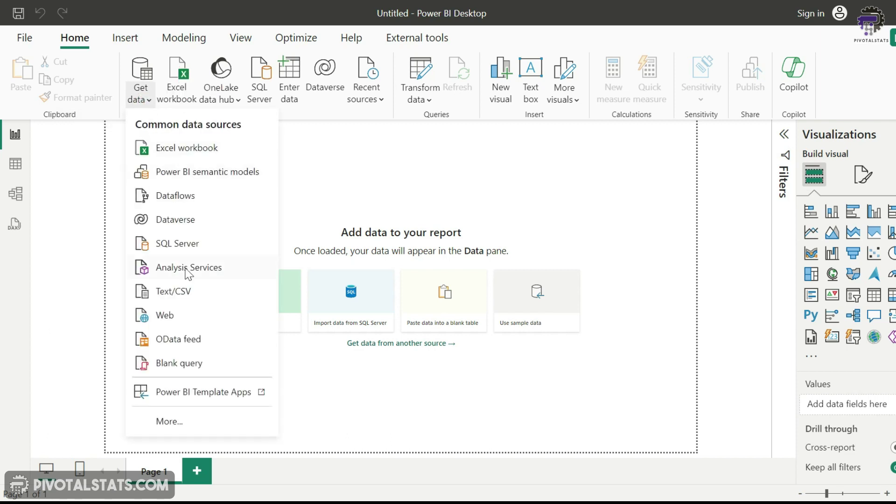
{"action": "left_click", "coordinate": [193, 290]}
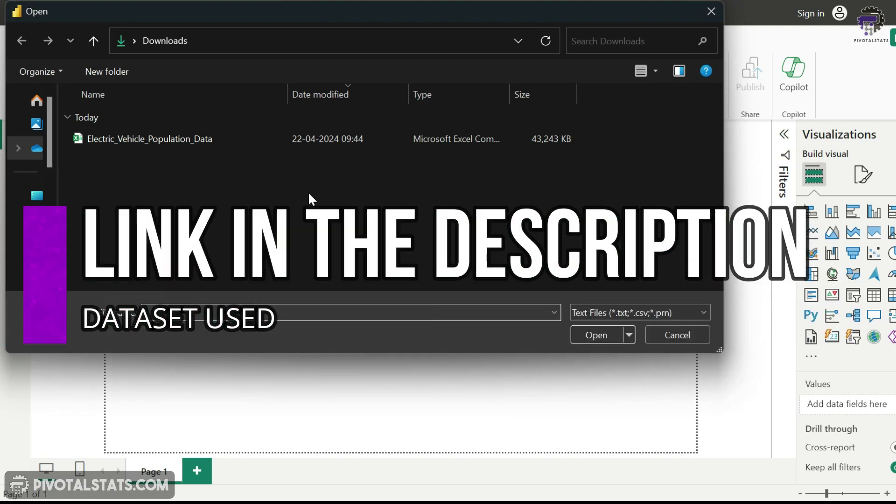
{"action": "double_click", "coordinate": [192, 141]}
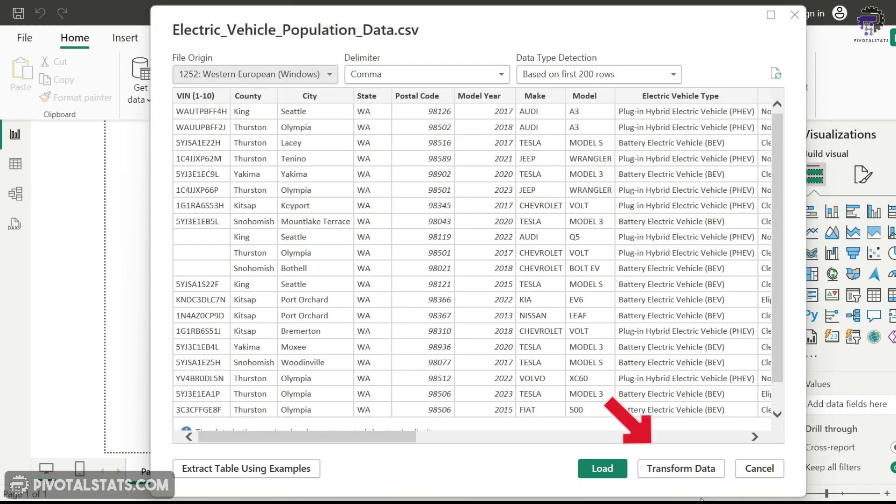
{"action": "left_click", "coordinate": [684, 472]}
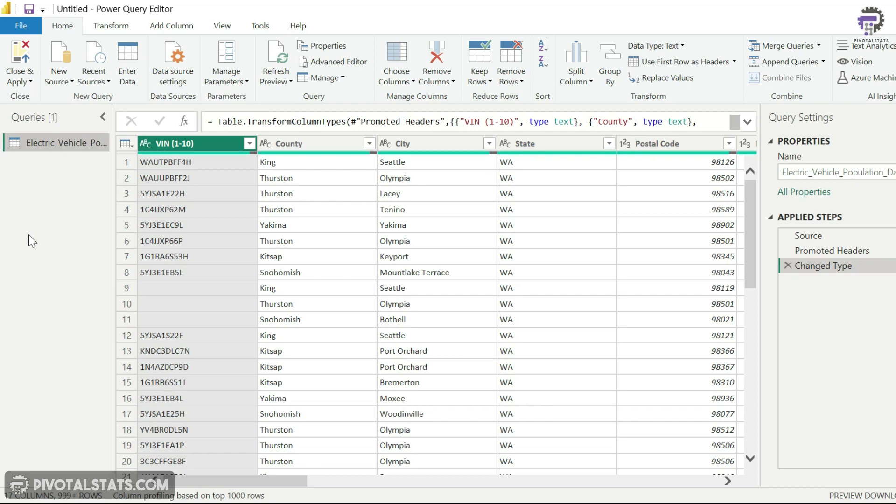
- Scroll the EV table preview and bring up the View ribbon's Data Preview options
{"action": "scroll", "coordinate": [276, 280], "scroll_direction": "down", "scroll_amount": 6}
{"action": "scroll", "coordinate": [301, 256], "scroll_direction": "up", "scroll_amount": 6}
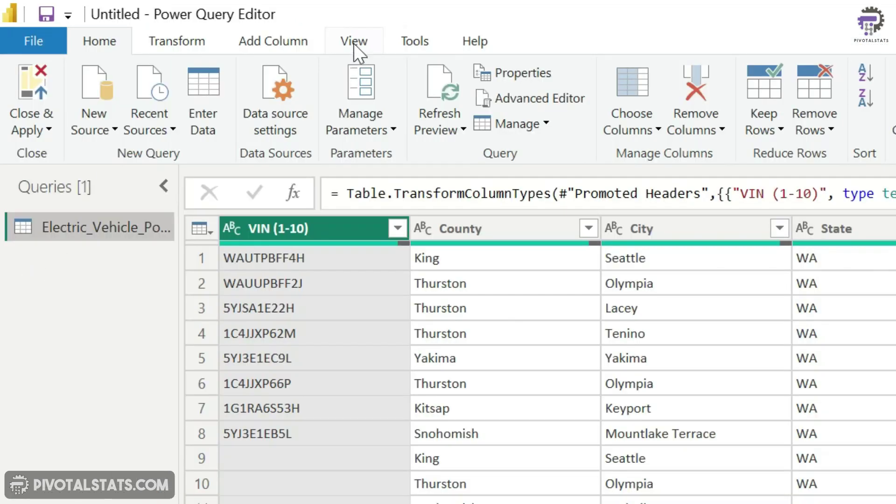
{"action": "left_click", "coordinate": [224, 26]}
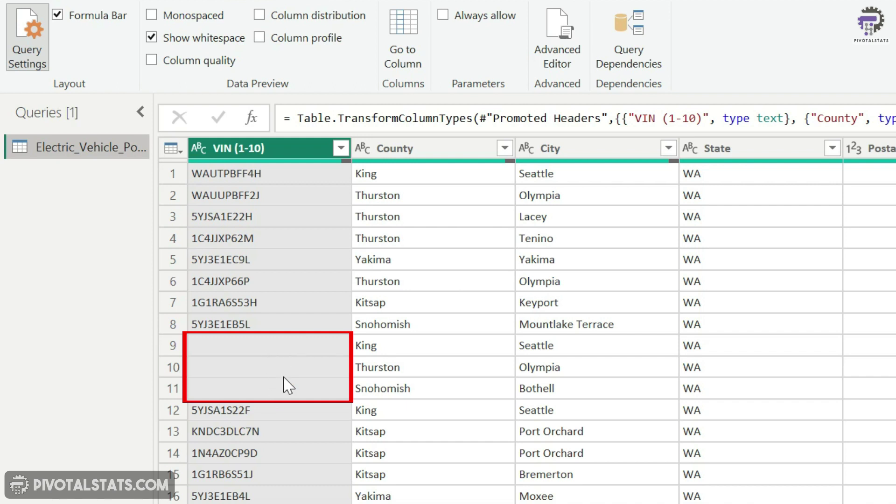
{"action": "scroll", "coordinate": [310, 434], "scroll_direction": "down", "scroll_amount": 5}
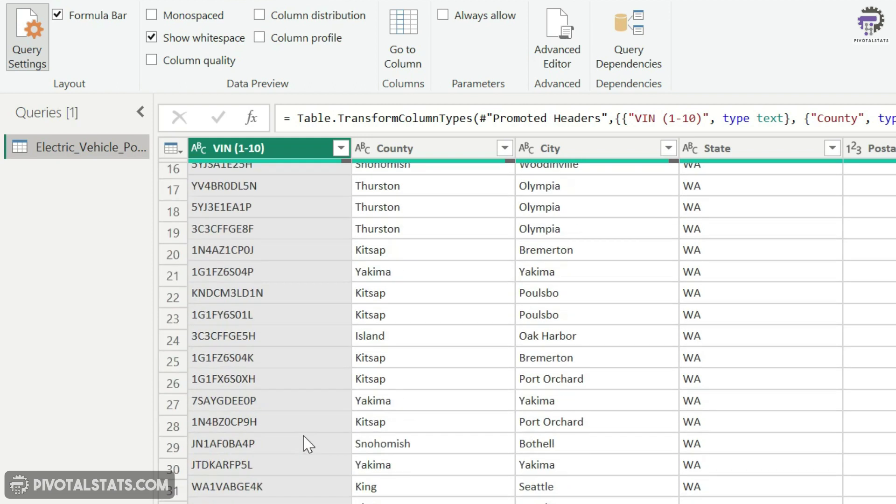
{"action": "scroll", "coordinate": [305, 441], "scroll_direction": "up", "scroll_amount": 5}
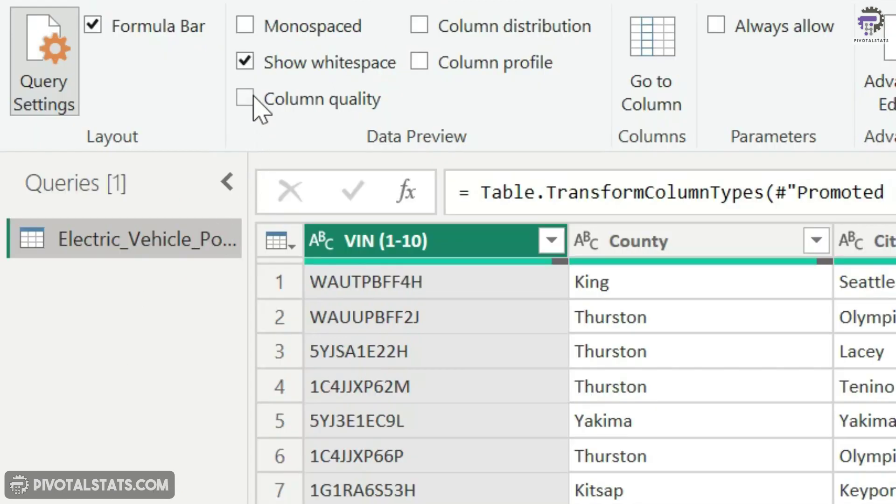
- Turn on Column quality, showing VIN (1-10) as 99% valid and under 1% empty
{"action": "left_click", "coordinate": [245, 98]}
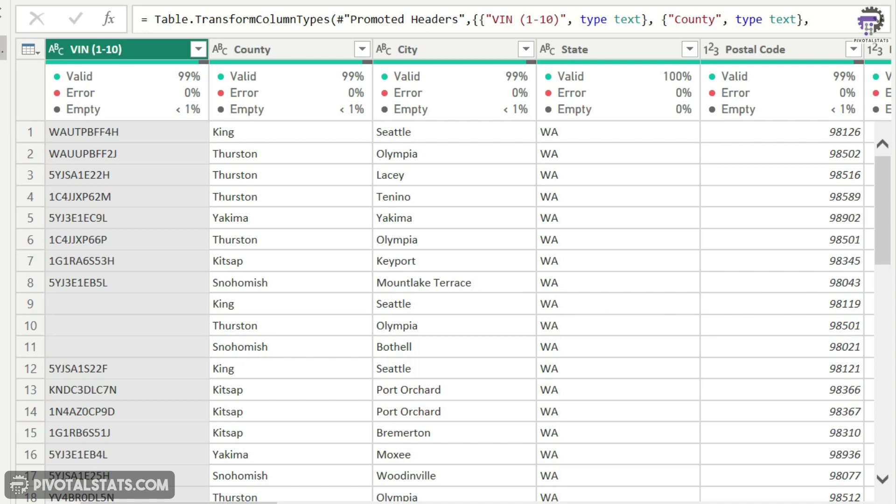
{"action": "mouse_move", "coordinate": [187, 82]}
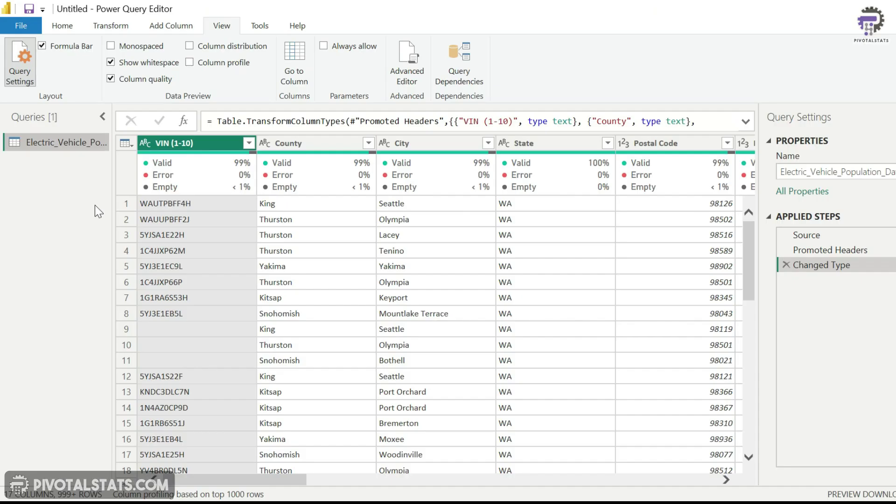
{"action": "mouse_move", "coordinate": [189, 183]}
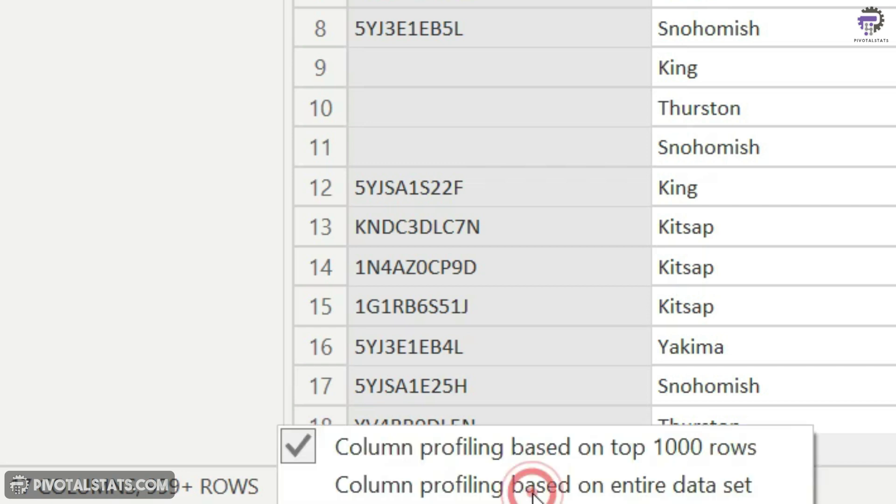
- Switch column profiling to the entire data set, leaving State 100% valid
{"action": "left_click", "coordinate": [587, 488]}
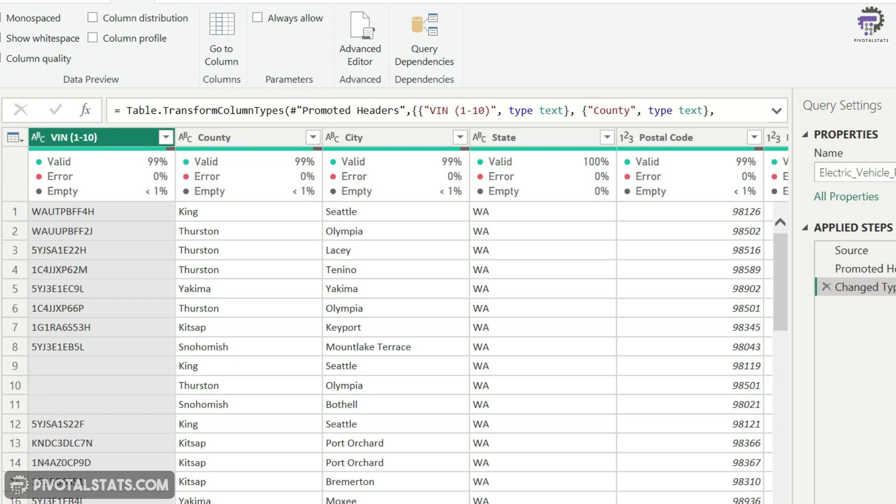
{"action": "mouse_move", "coordinate": [161, 187]}
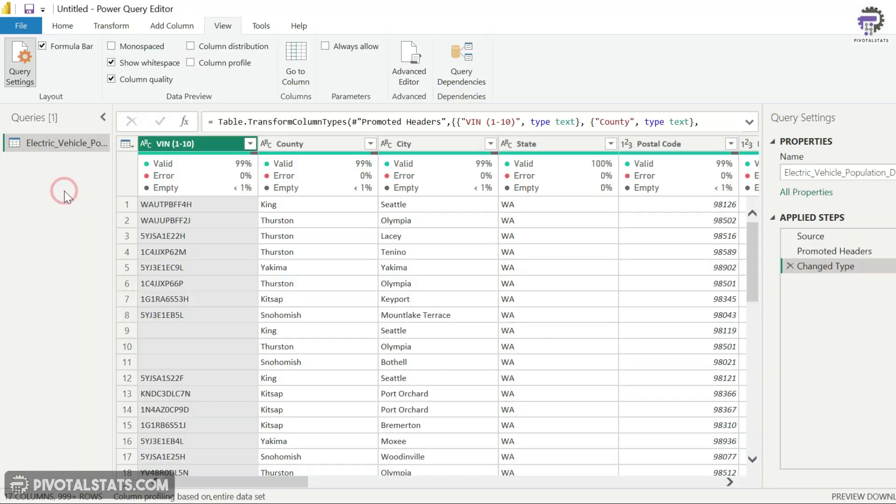
- Check VIN (1-10) quality actions, open Transform commands, and review VIN's 181449 valid, 9 empty values
{"action": "right_click", "coordinate": [204, 180]}
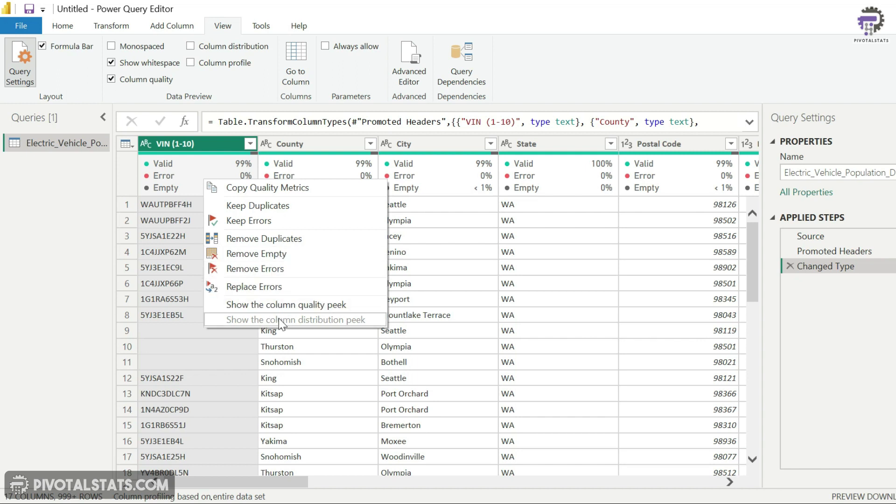
{"action": "left_click", "coordinate": [101, 205]}
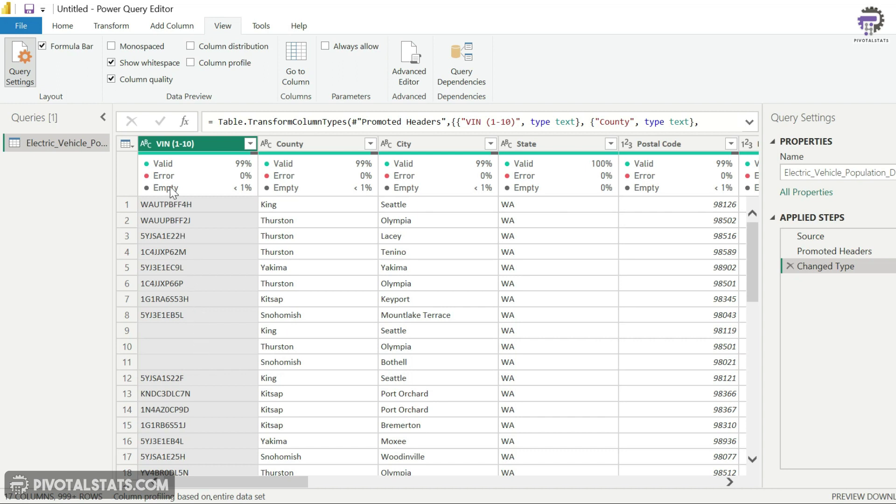
{"action": "left_click", "coordinate": [119, 27]}
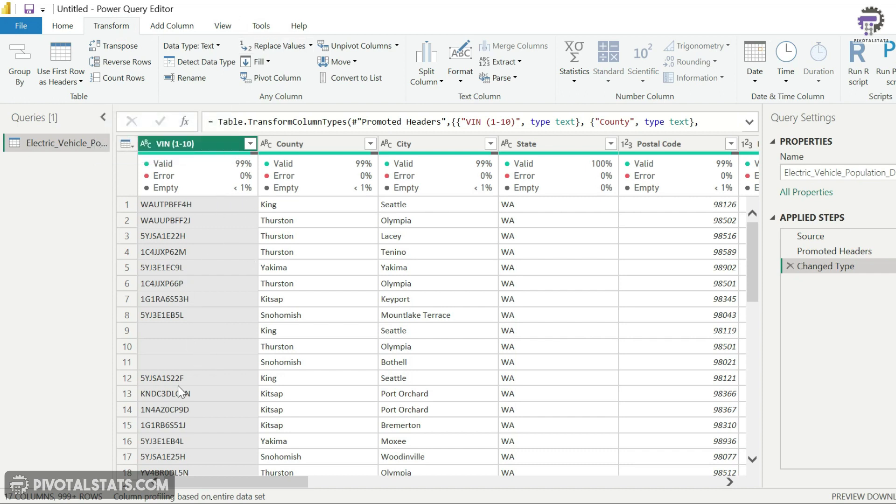
{"action": "mouse_move", "coordinate": [203, 182]}
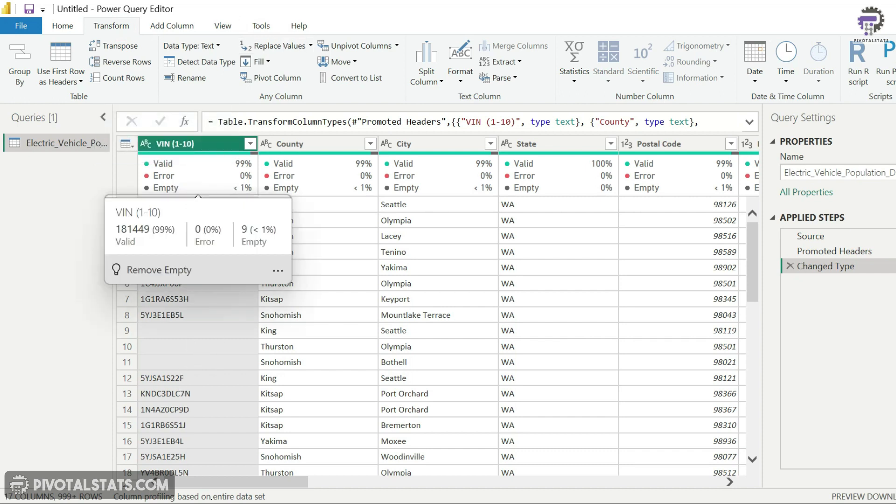
{"action": "left_click_drag", "start_coordinate": [239, 482], "coordinate": [550, 460]}
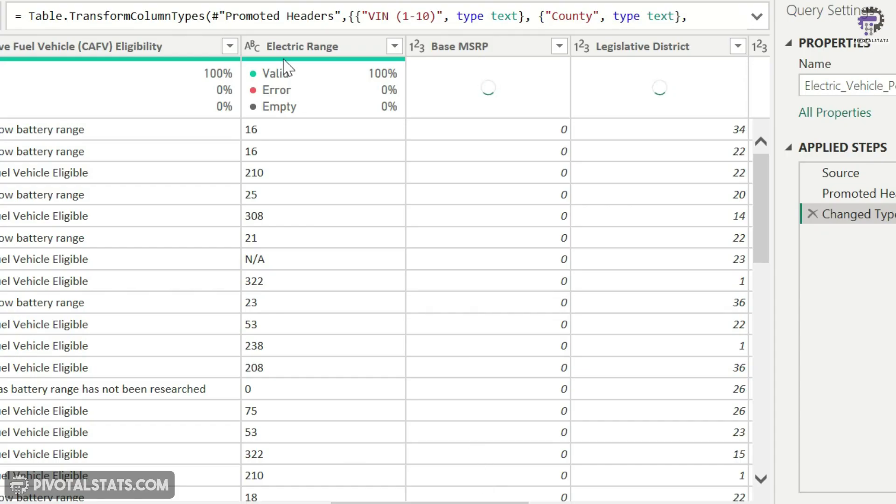
- Change Electric Range to Whole Number, replacing the current conversion, so row 7's N/A becomes Error
{"action": "mouse_move", "coordinate": [283, 66]}
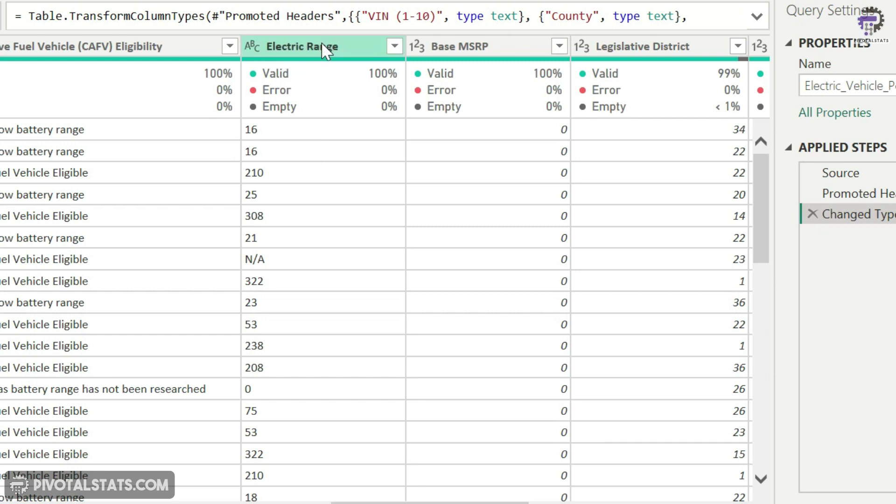
{"action": "left_click", "coordinate": [249, 51]}
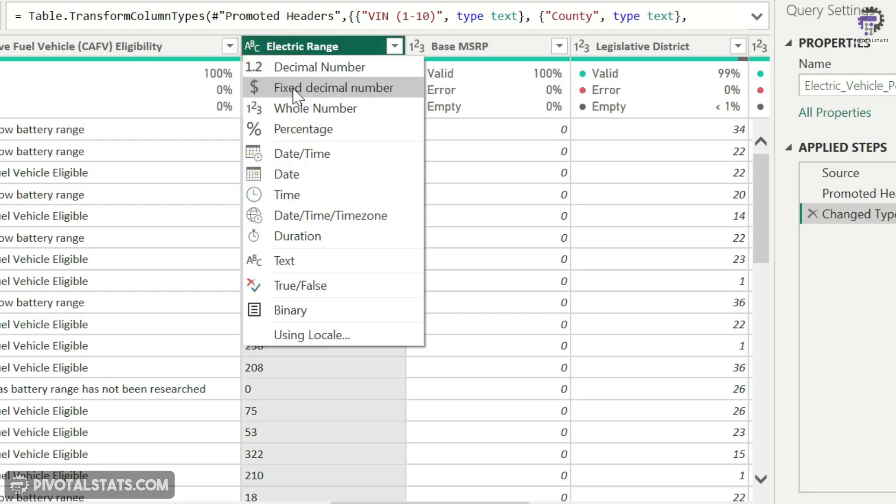
{"action": "left_click", "coordinate": [313, 109]}
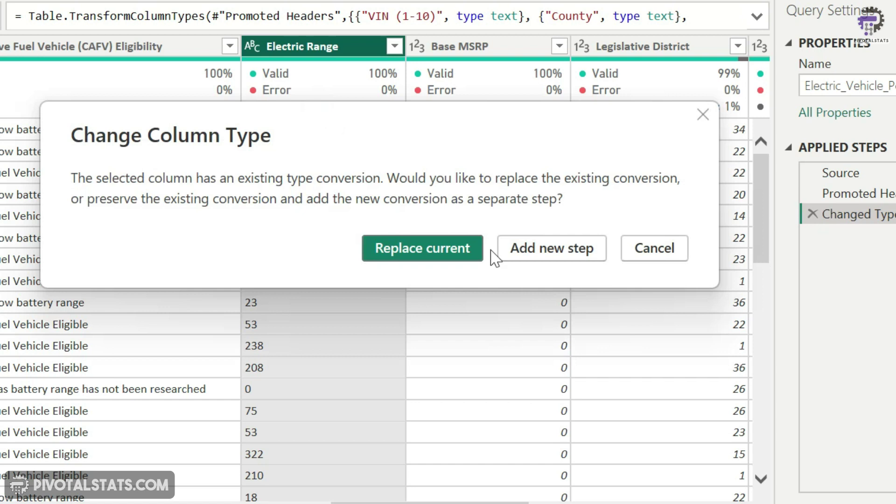
{"action": "left_click", "coordinate": [422, 259]}
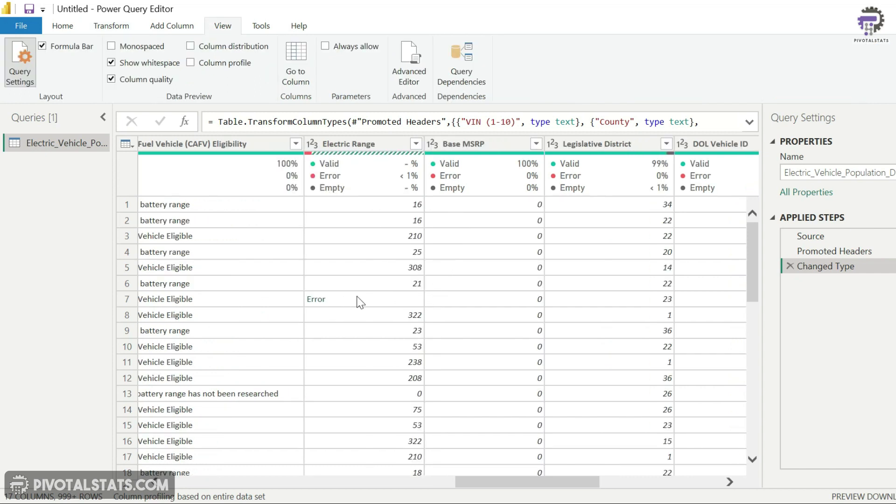
{"action": "left_click", "coordinate": [316, 299]}
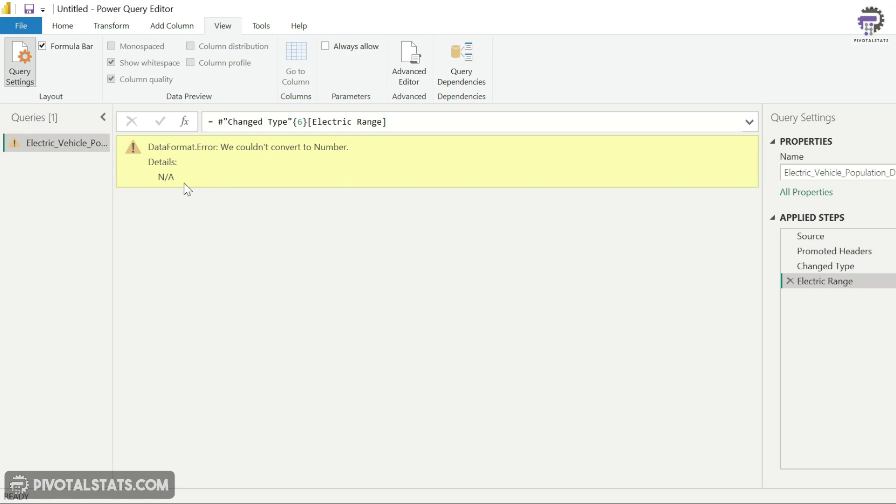
{"action": "left_click_drag", "start_coordinate": [184, 181], "coordinate": [145, 180]}
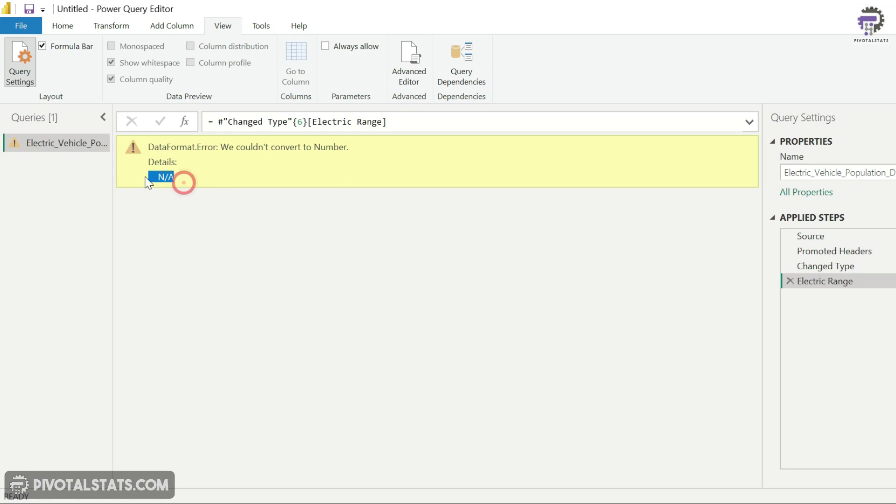
{"action": "left_click", "coordinate": [788, 281]}
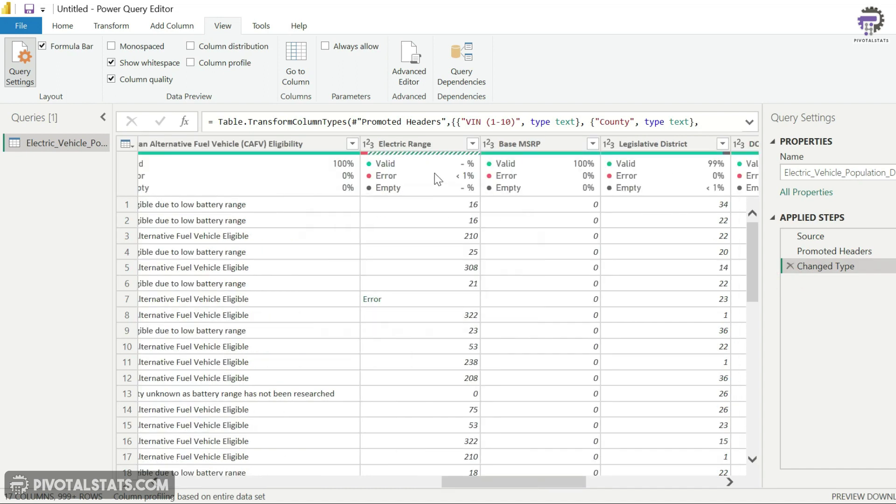
- Keep only the 5 rows where Electric Range shows Error, using its column-quality Keep Errors
{"action": "mouse_move", "coordinate": [434, 174]}
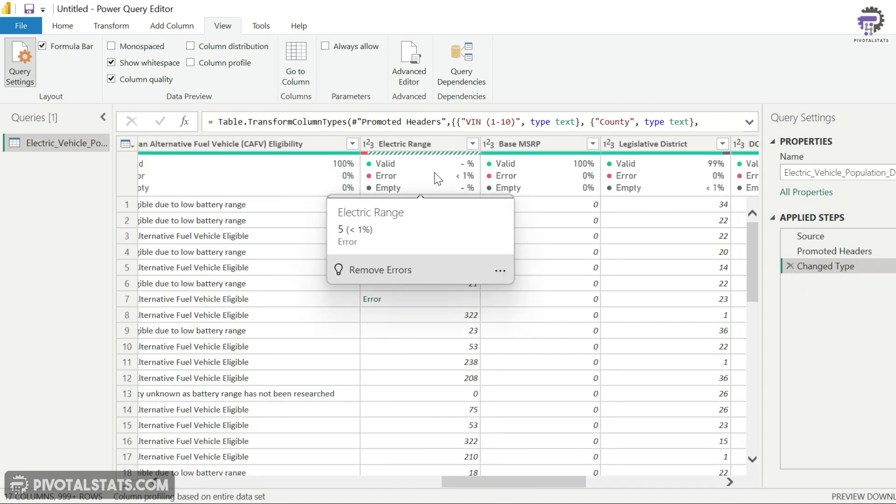
{"action": "left_click", "coordinate": [435, 178]}
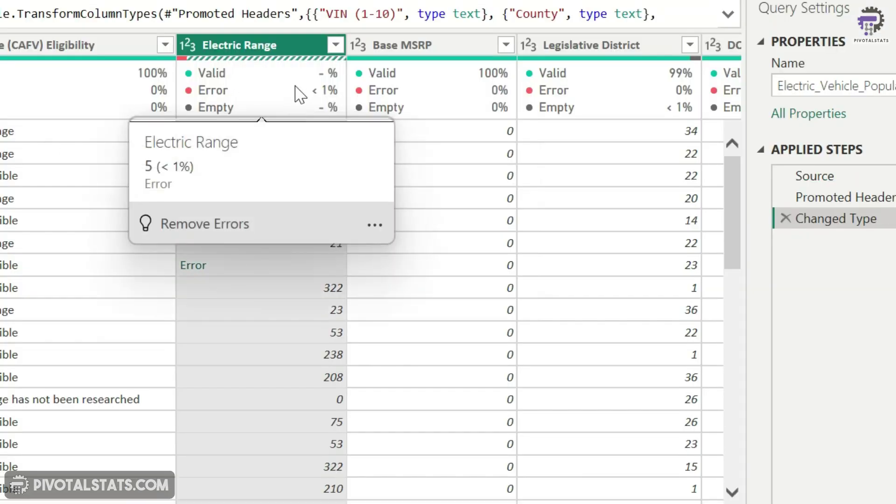
{"action": "right_click", "coordinate": [289, 90]}
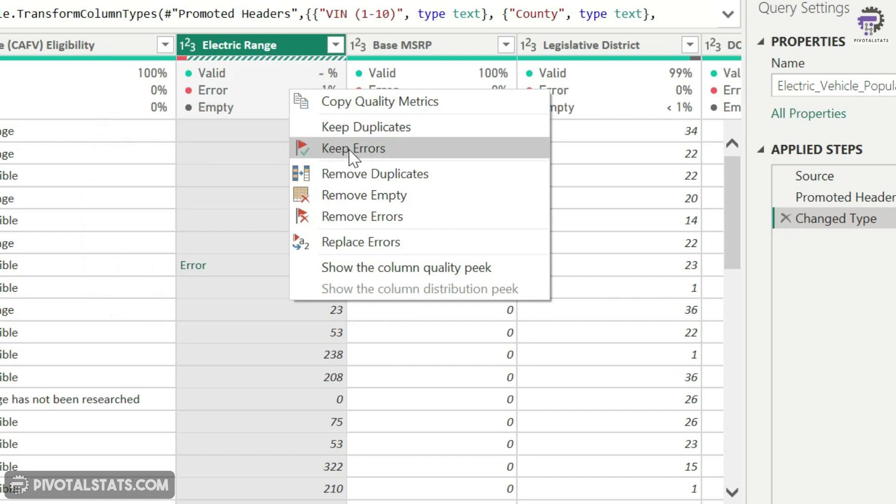
{"action": "left_click", "coordinate": [378, 149]}
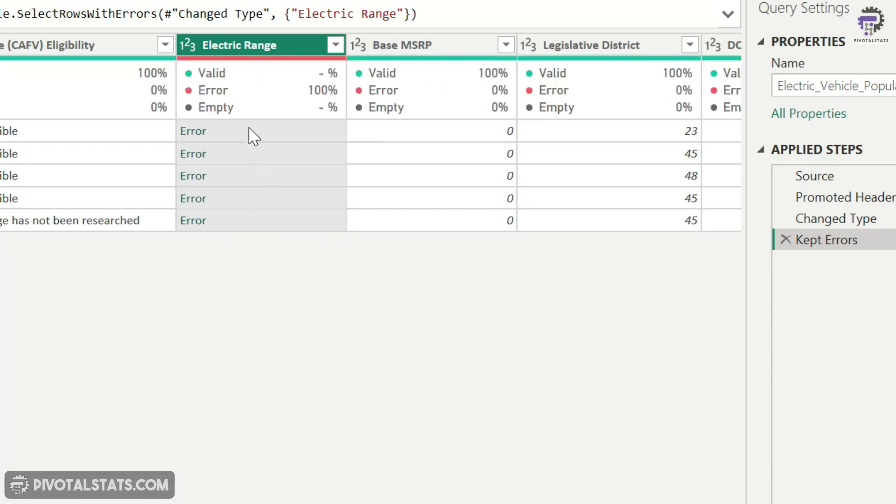
{"action": "mouse_move", "coordinate": [285, 72]}
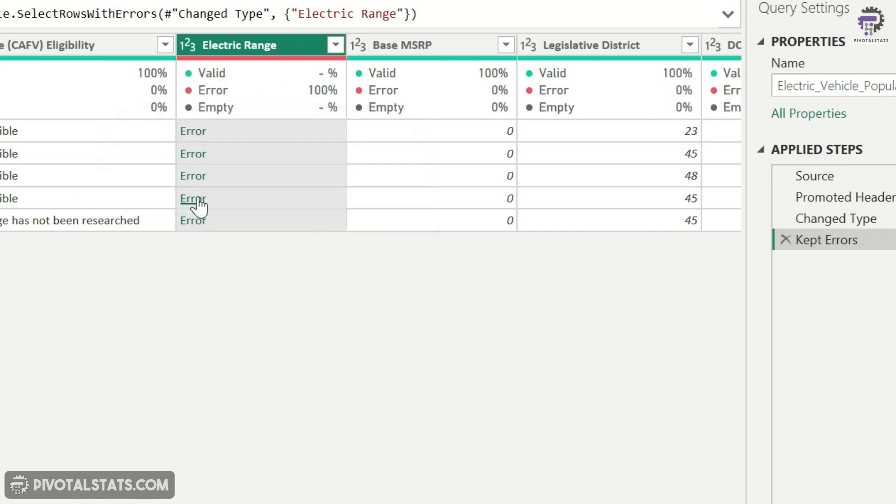
{"action": "left_click", "coordinate": [196, 200]}
{"action": "left_click", "coordinate": [195, 198]}
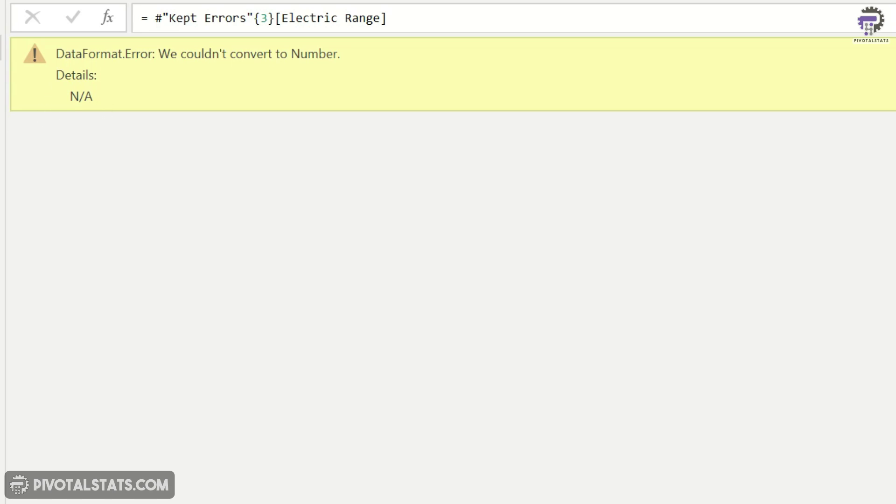
{"action": "key", "text": "Delete"}
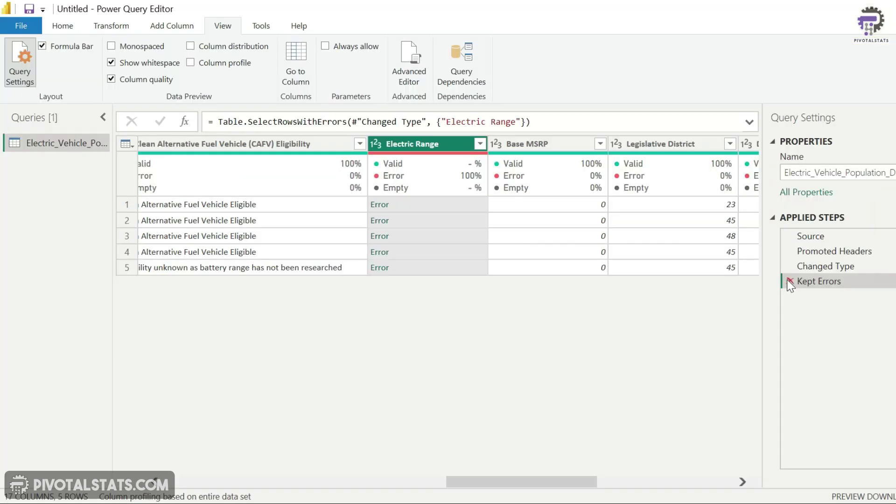
{"action": "left_click", "coordinate": [789, 282]}
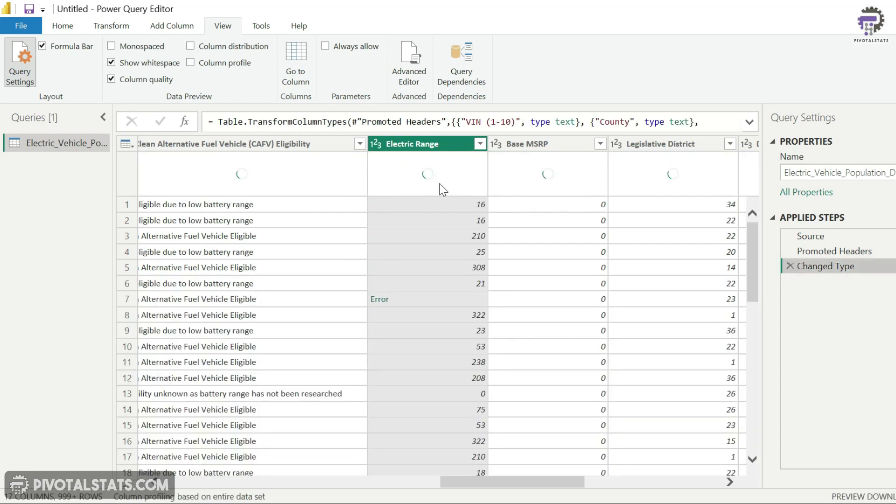
- Apply Remove Errors on Electric Range so the column becomes 100% valid
{"action": "right_click", "coordinate": [448, 177]}
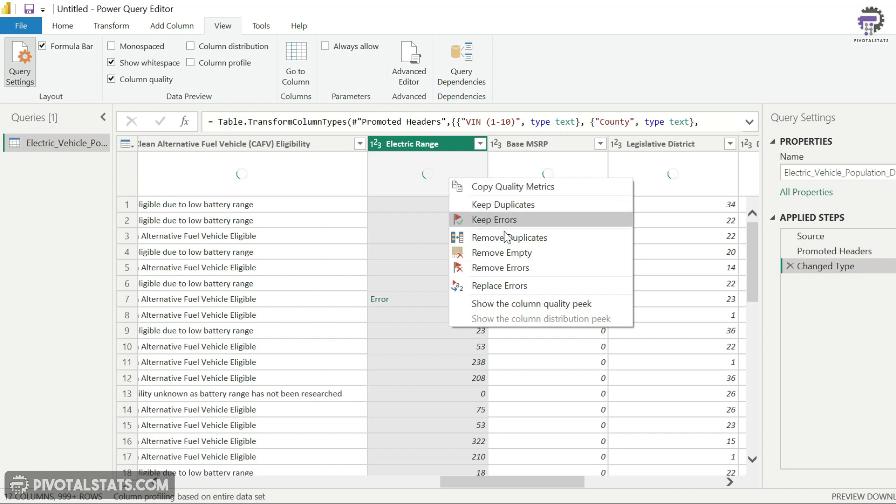
{"action": "left_click", "coordinate": [531, 267]}
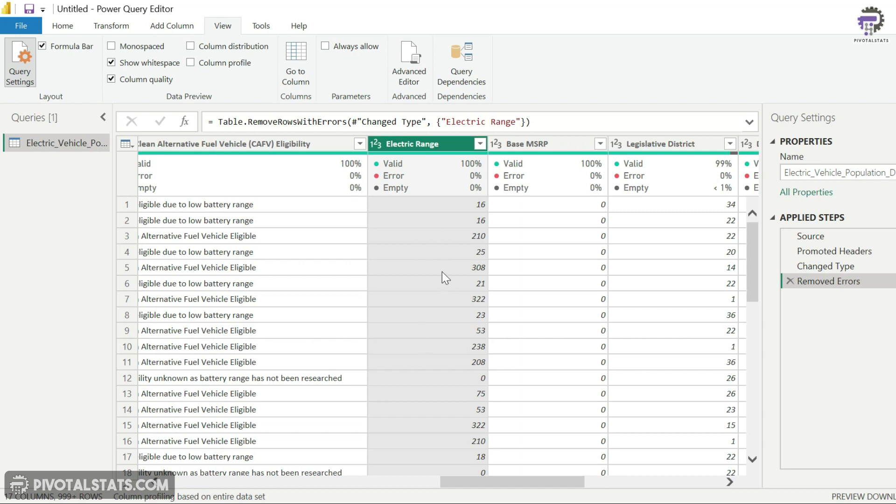
{"action": "mouse_move", "coordinate": [449, 178]}
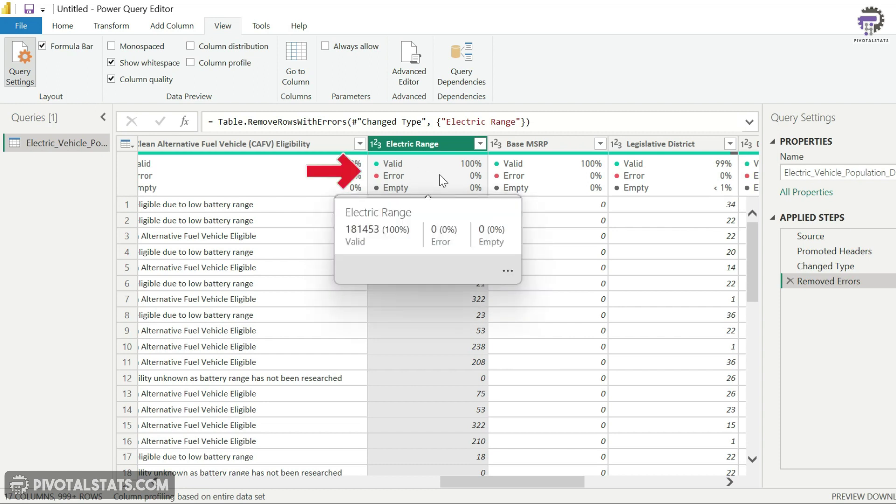
{"action": "right_click", "coordinate": [444, 171]}
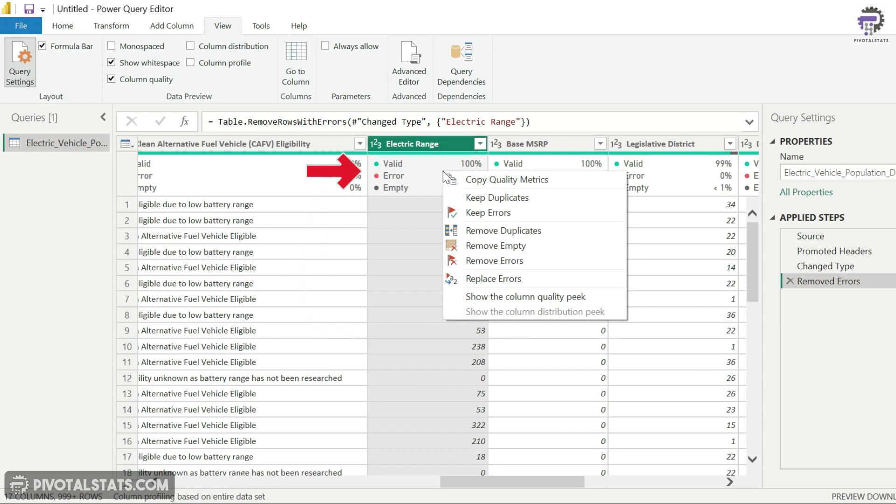
{"action": "right_click", "coordinate": [410, 294]}
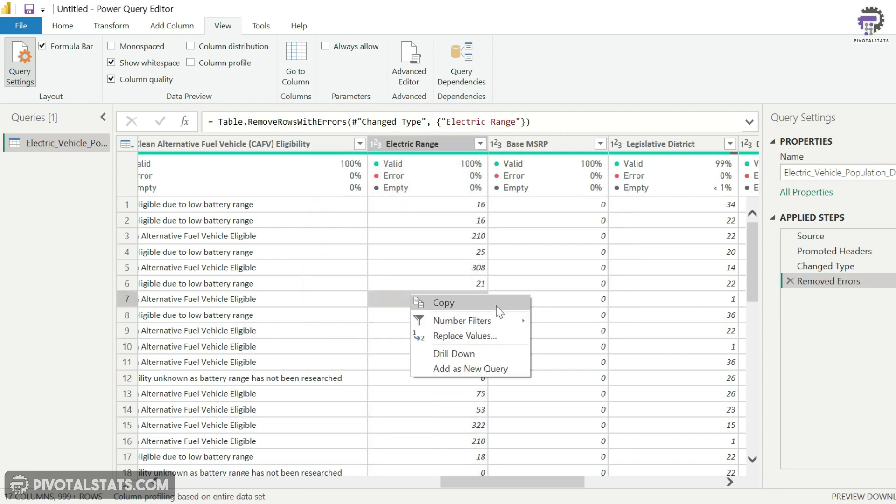
{"action": "right_click", "coordinate": [452, 190]}
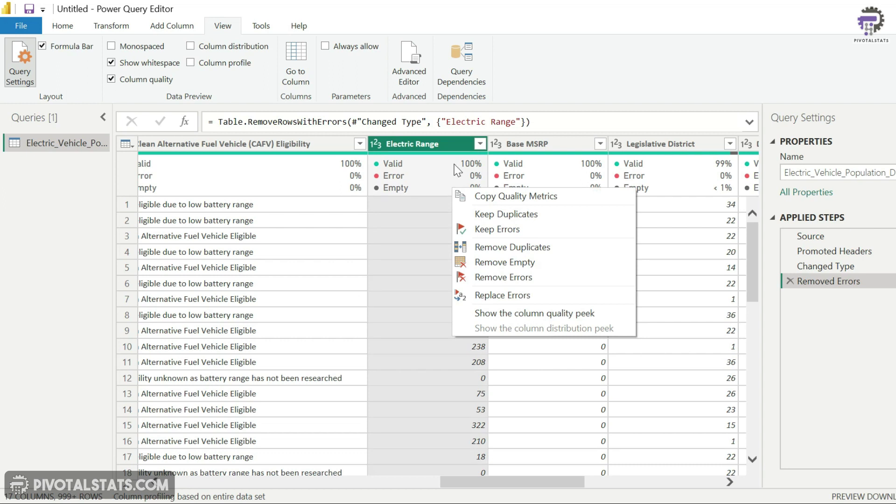
{"action": "left_click_drag", "start_coordinate": [518, 483], "coordinate": [658, 497]}
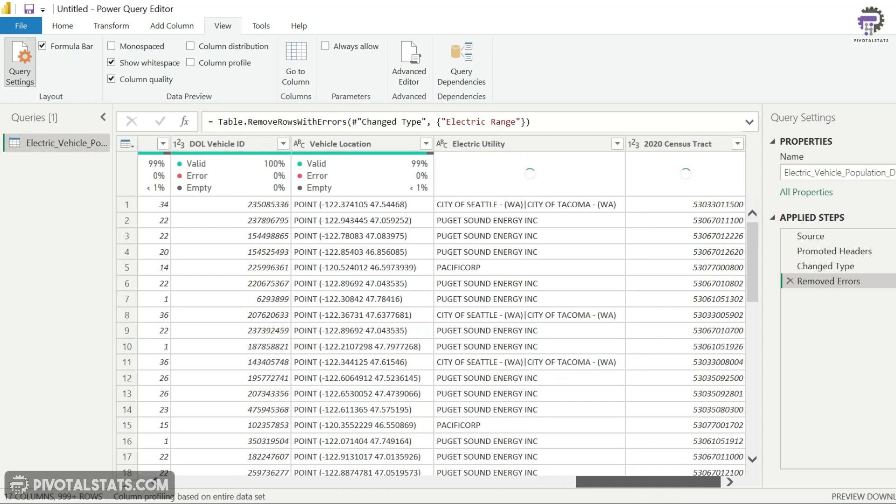
{"action": "left_click_drag", "start_coordinate": [660, 480], "coordinate": [117, 447]}
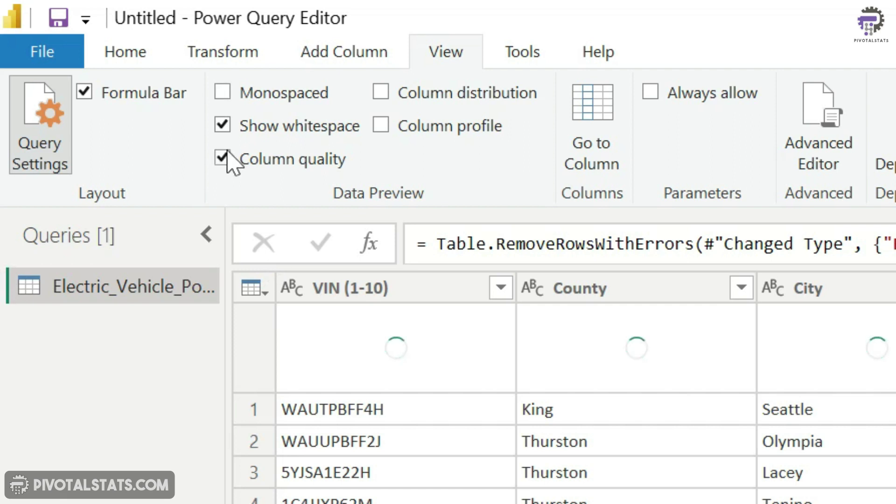
- Swap Column quality for Column distribution histograms, showing VIN with 11061 distinct values
{"action": "left_click", "coordinate": [223, 156]}
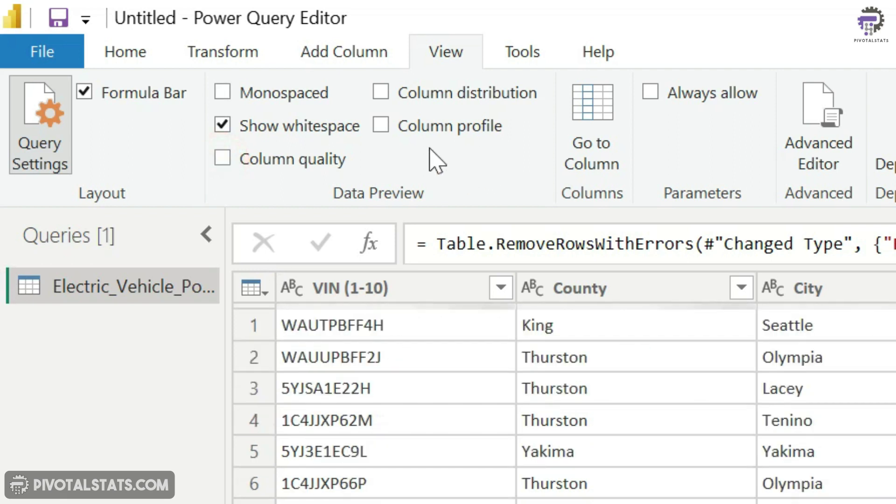
{"action": "left_click", "coordinate": [381, 91]}
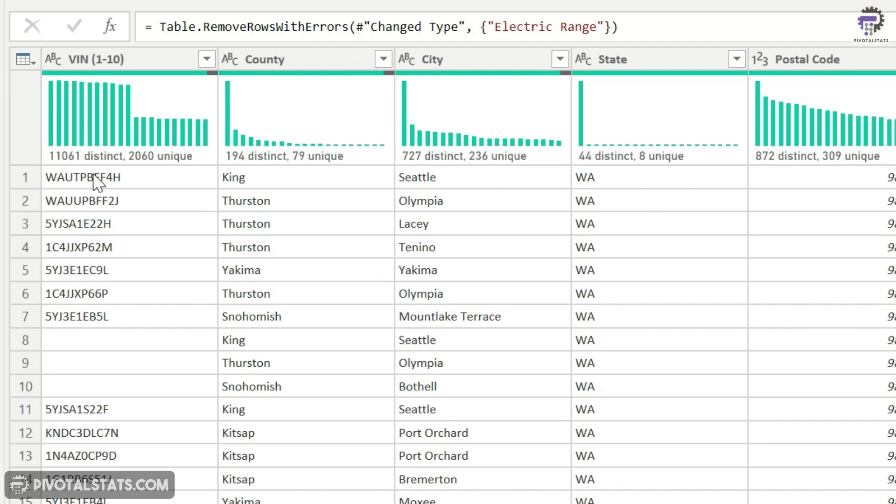
{"action": "mouse_move", "coordinate": [115, 159]}
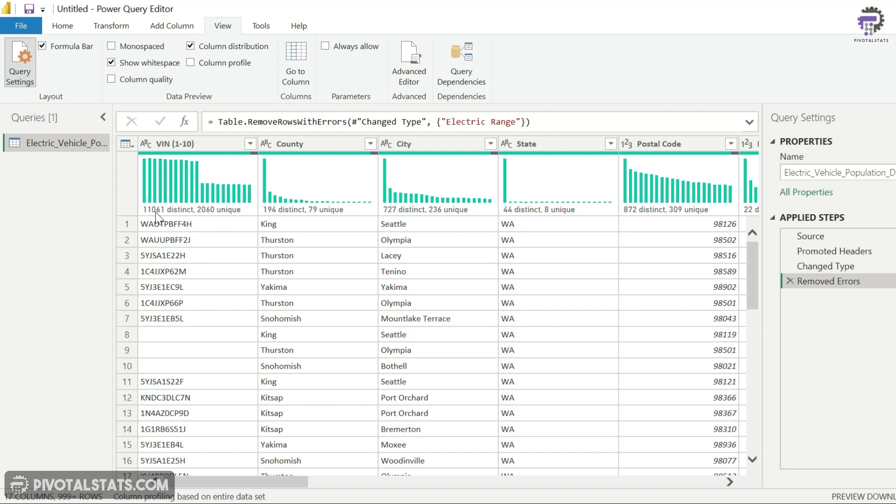
{"action": "mouse_move", "coordinate": [222, 216]}
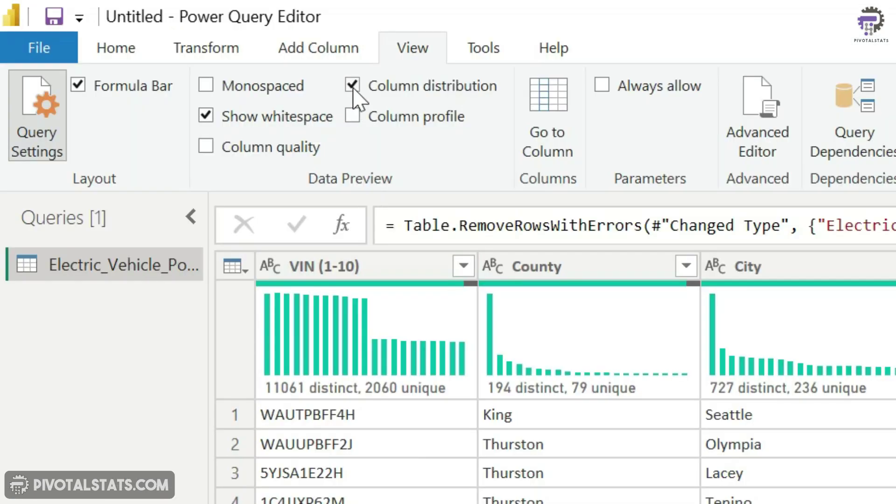
- Replace Column distribution with Column profile and profile the VIN (1-10) column's statistics
{"action": "left_click", "coordinate": [191, 46]}
{"action": "left_click", "coordinate": [353, 115]}
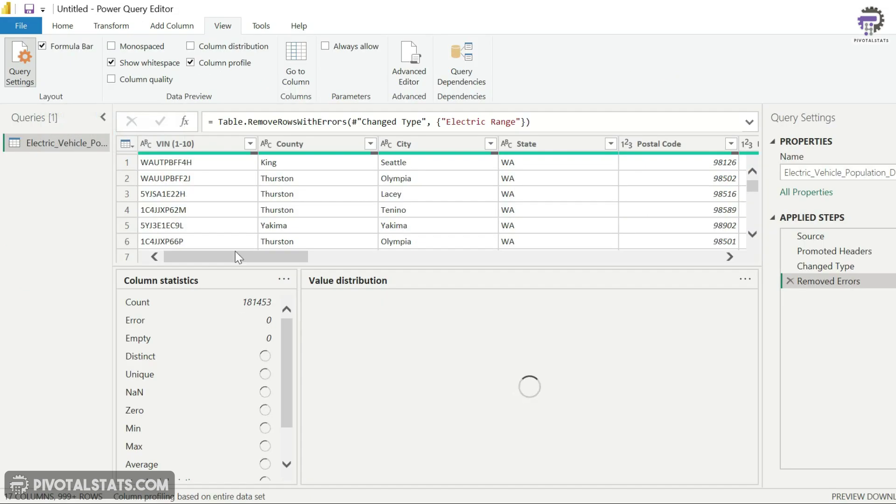
{"action": "left_click", "coordinate": [218, 142]}
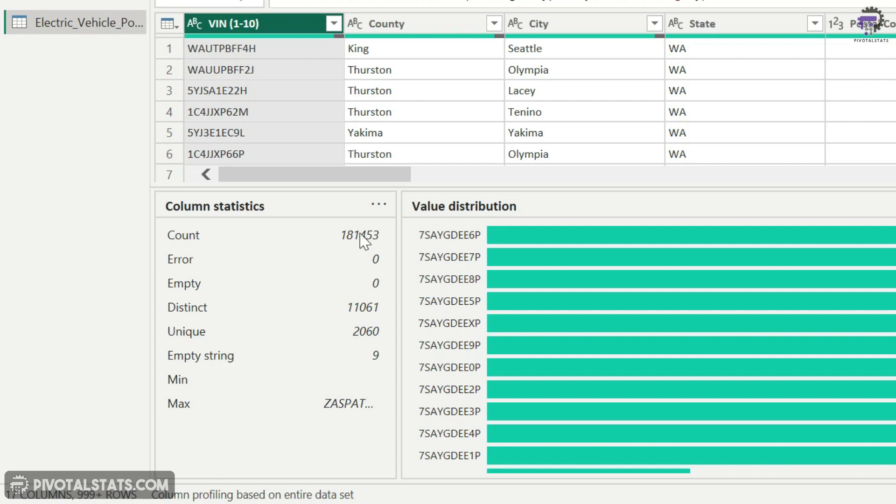
{"action": "left_click_drag", "start_coordinate": [335, 175], "coordinate": [636, 186]}
- Select the Electric Range column and review its statistics: 103 distinct values, 0 to 337, average about 57.82
{"action": "left_click", "coordinate": [807, 24]}
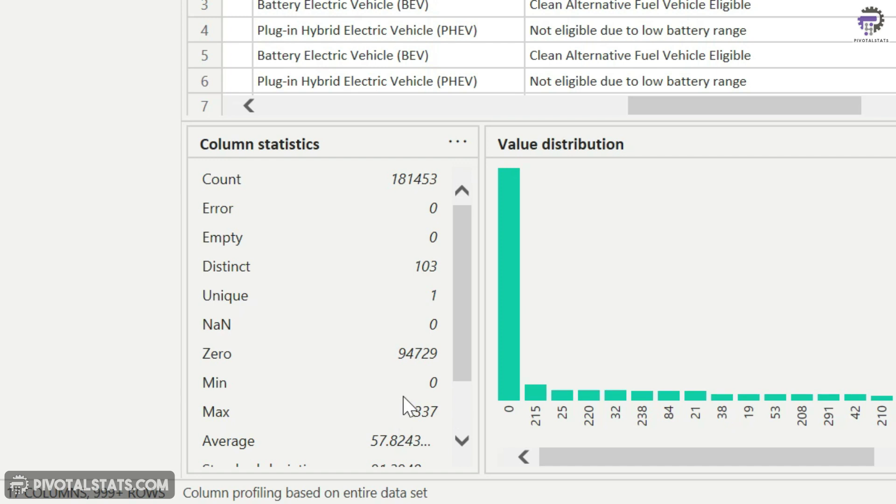
{"action": "scroll", "coordinate": [340, 232], "scroll_direction": "down", "scroll_amount": 3}
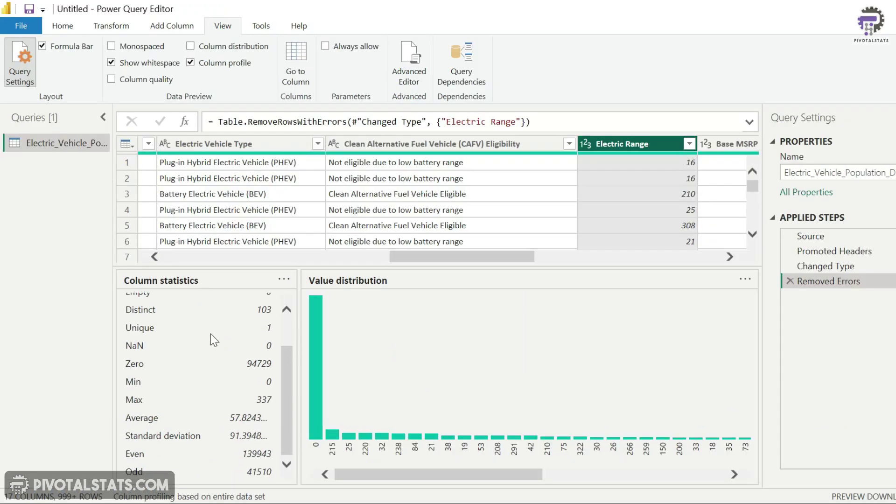
{"action": "scroll", "coordinate": [211, 334], "scroll_direction": "up", "scroll_amount": 3}
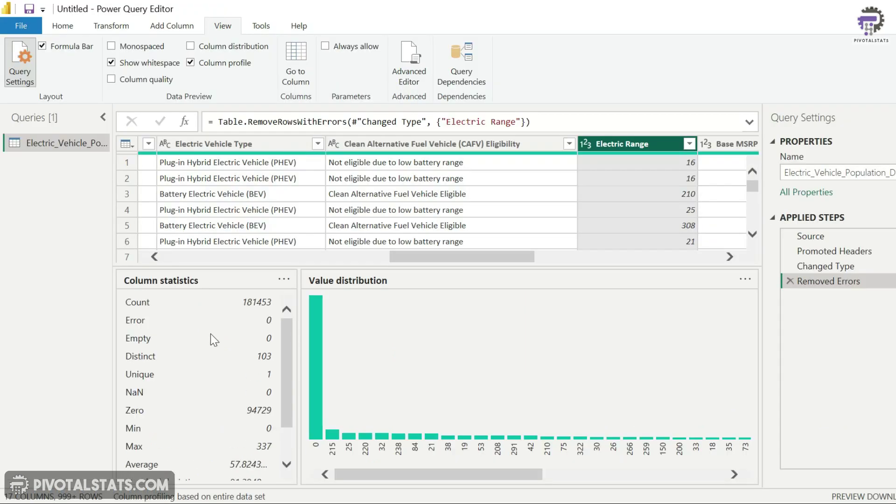
{"action": "scroll", "coordinate": [211, 334], "scroll_direction": "down", "scroll_amount": 2}
{"action": "scroll", "coordinate": [211, 334], "scroll_direction": "up", "scroll_amount": 2}
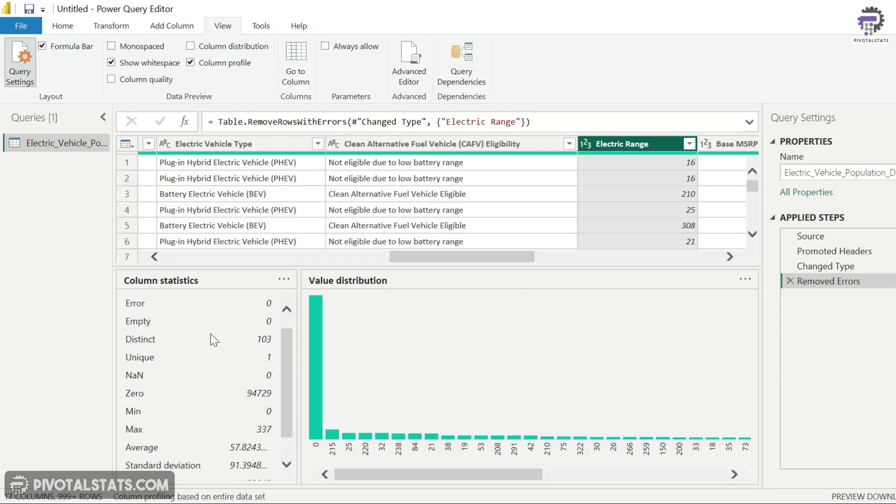
{"action": "scroll", "coordinate": [211, 334], "scroll_direction": "down", "scroll_amount": 3}
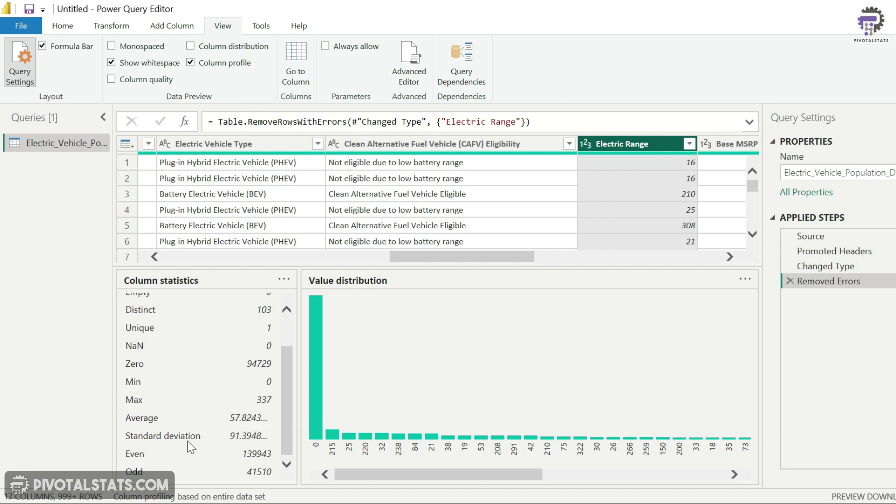
{"action": "scroll", "coordinate": [246, 422], "scroll_direction": "up", "scroll_amount": 3}
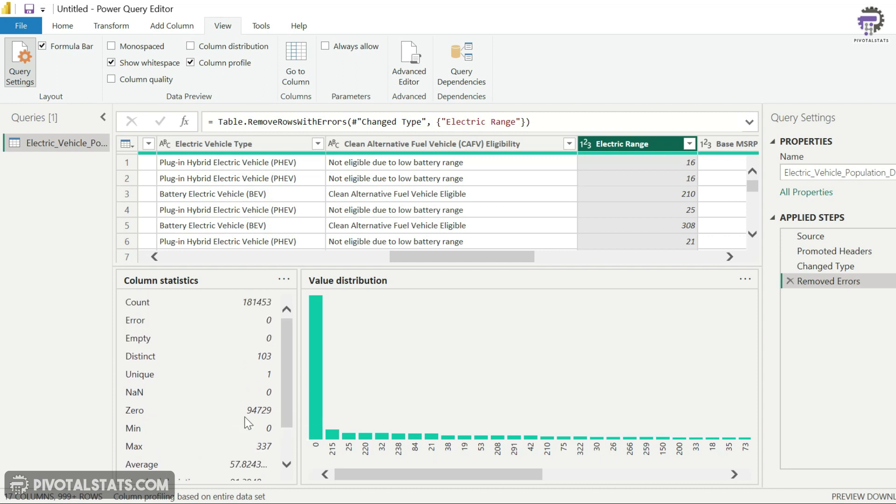